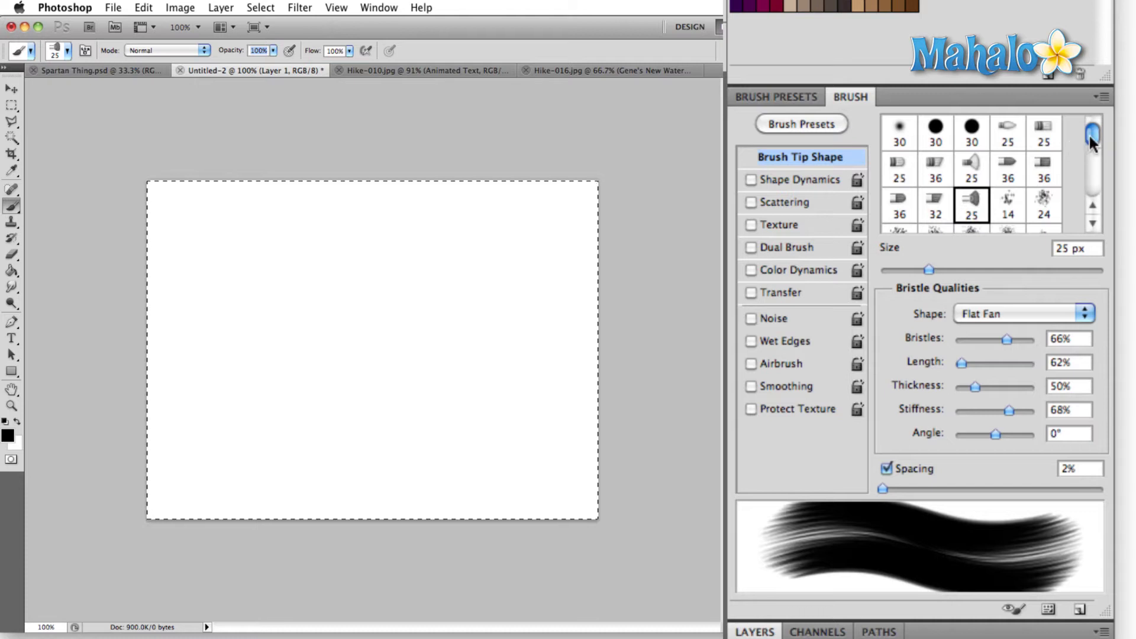
- Compare the bristle and spatter brush tips, finishing on the 25 px Round Fan tip
mouse_move(1094, 129)
left_mouse_down()
mouse_move(1094, 188)
mouse_move(1099, 128)
left_mouse_up()
left_click(970, 168)
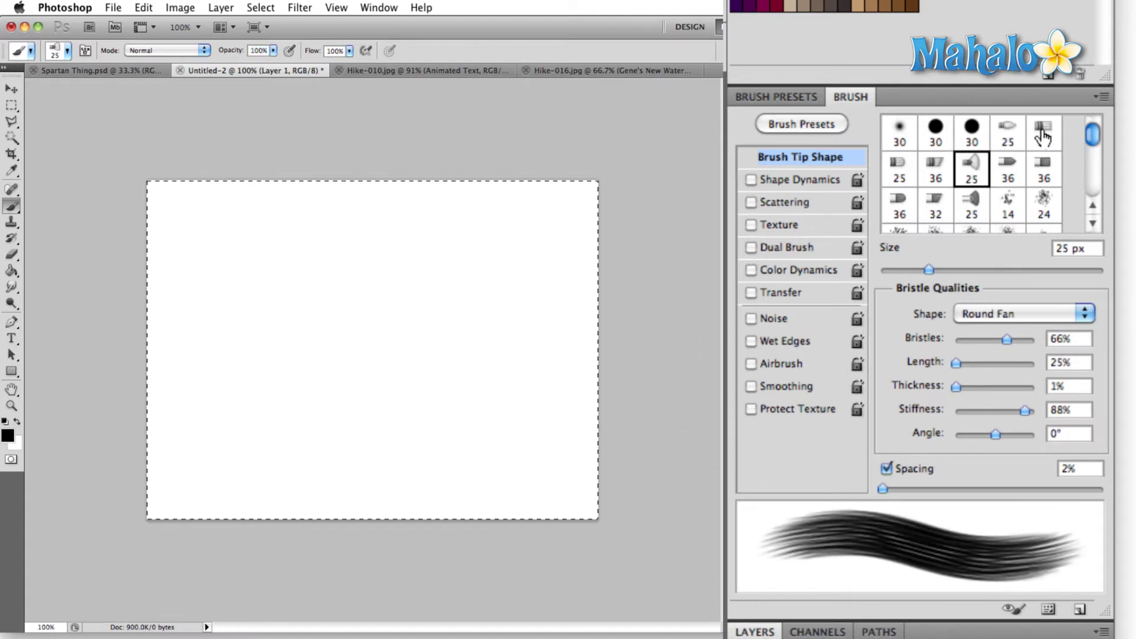
left_click(1009, 127)
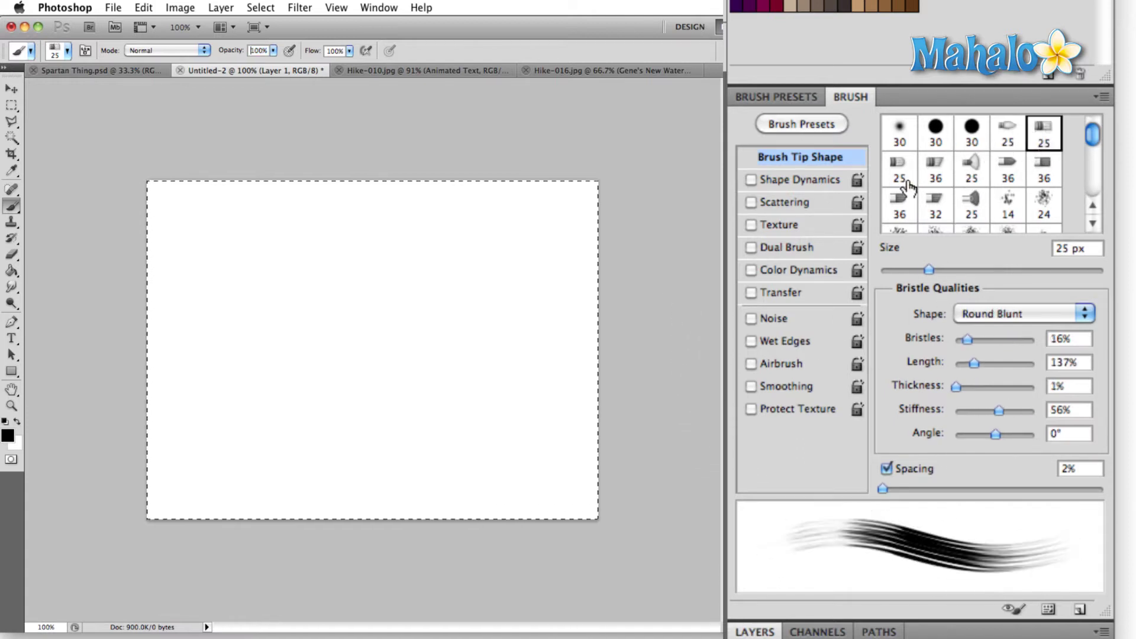
left_click(1008, 204)
left_click(1045, 202)
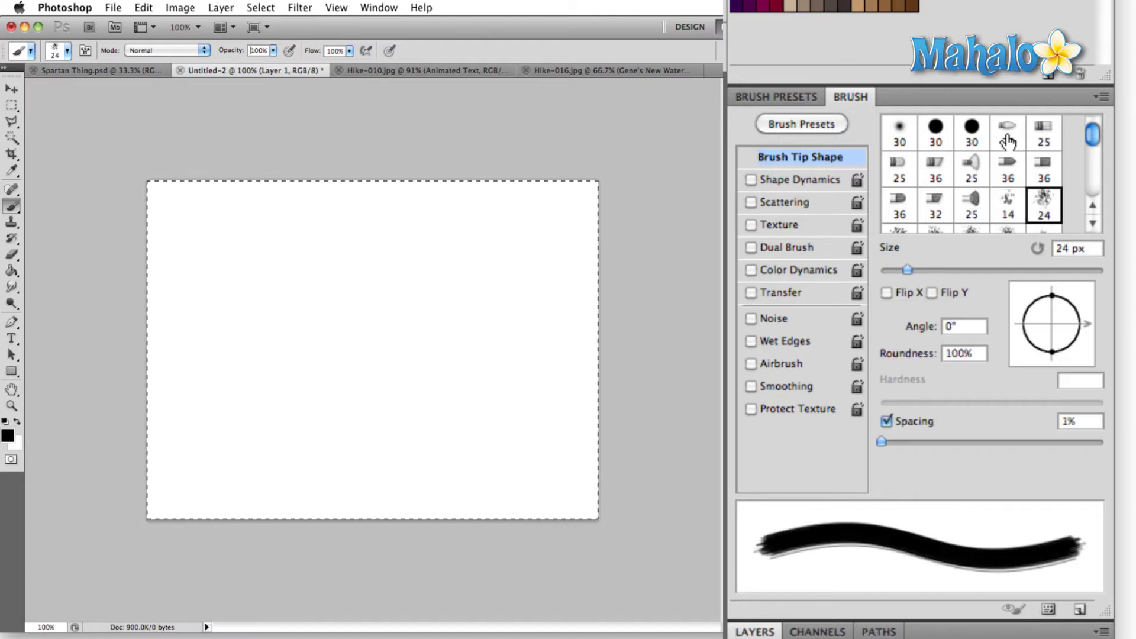
left_click(1008, 130)
left_click(970, 169)
left_click(1009, 129)
left_click(1036, 171)
left_click(1008, 168)
left_click(971, 169)
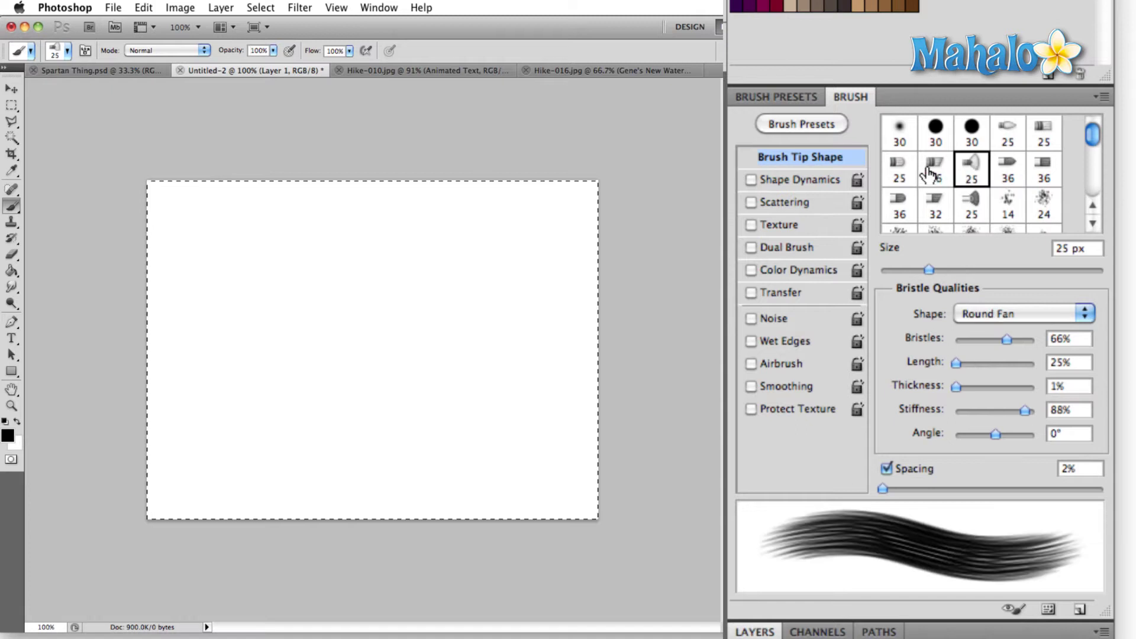
- Test the 36 px Round Angle tip with the bristle brush preview shown, clear the test strokes, and hide the preview
left_click(1013, 612)
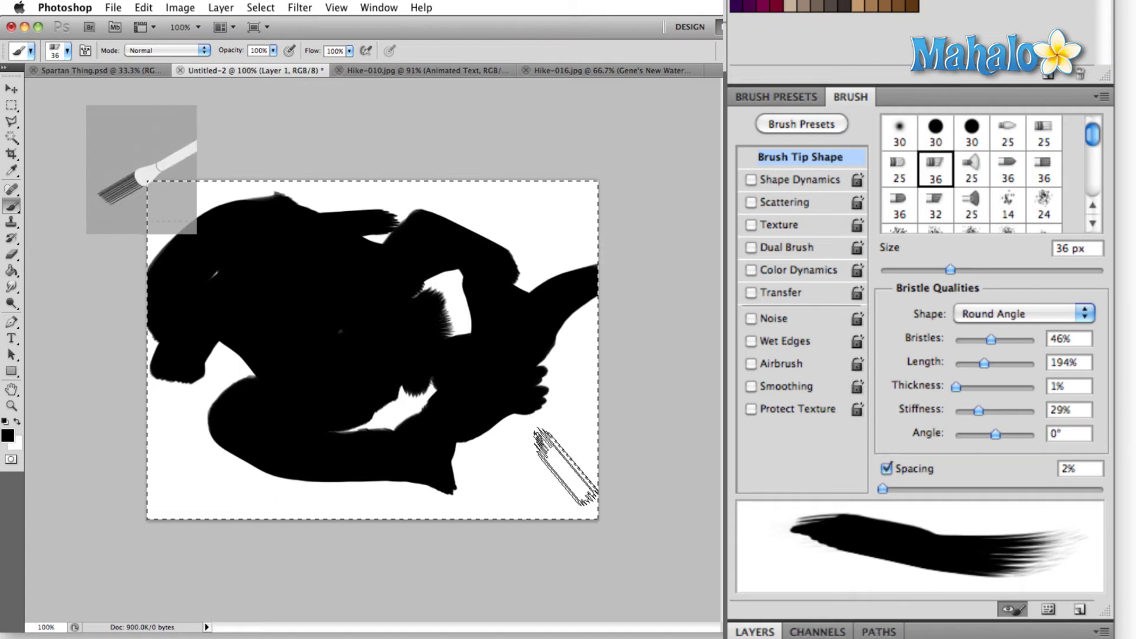
key("Delete")
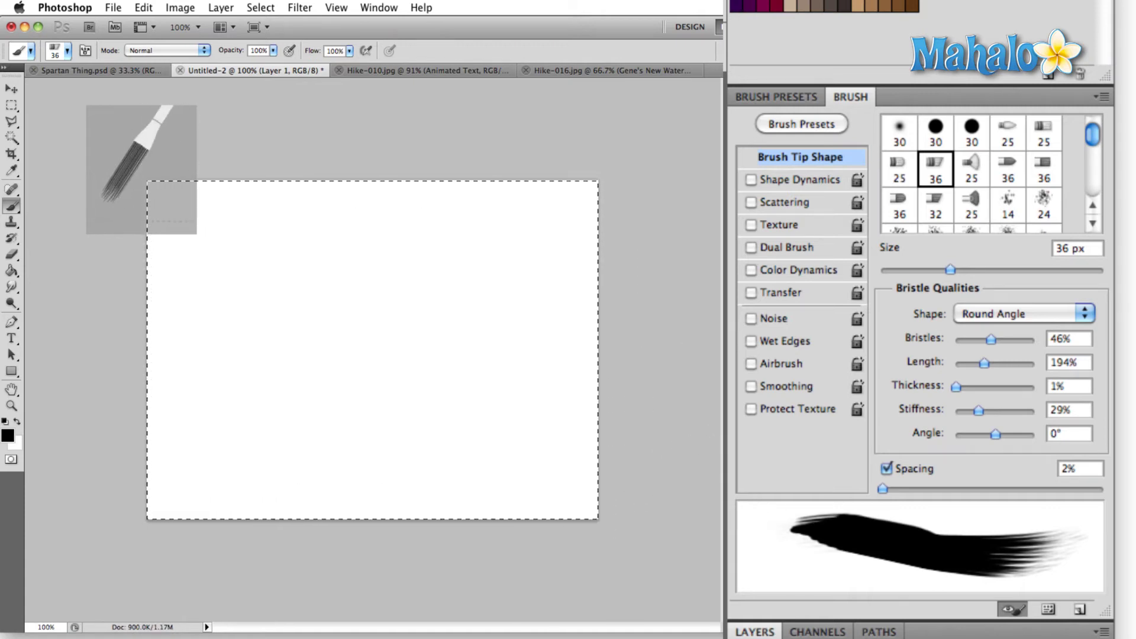
left_click(1010, 613)
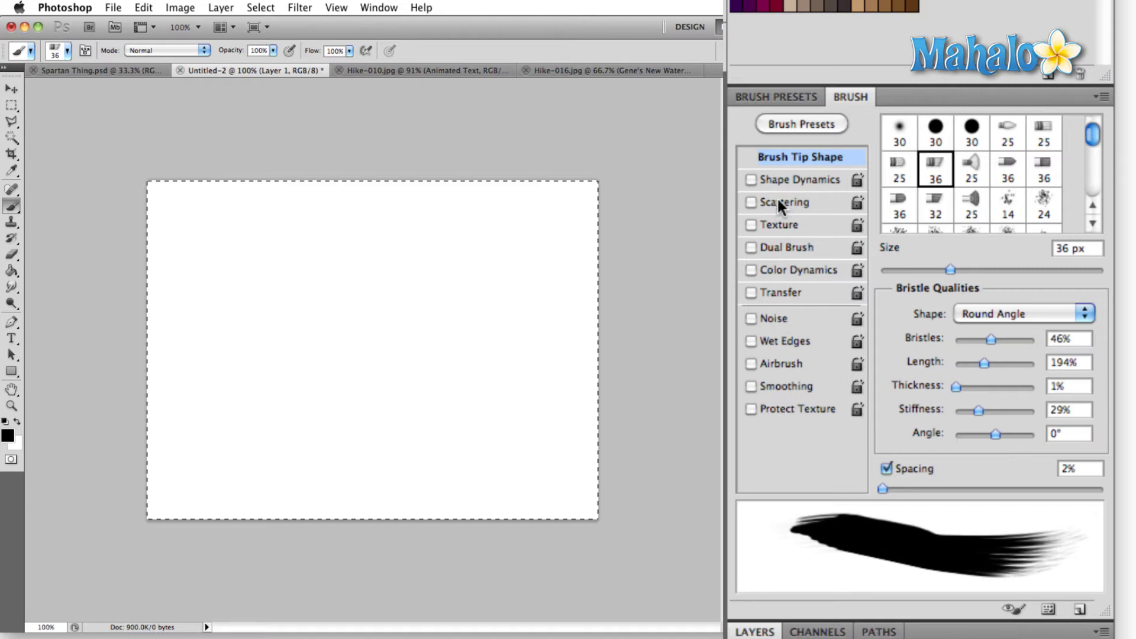
- Turn on Shape Dynamics for the Round Angle brush, test an Angle Jitter of 27%, and reset the jitter to 0%
left_click(784, 179)
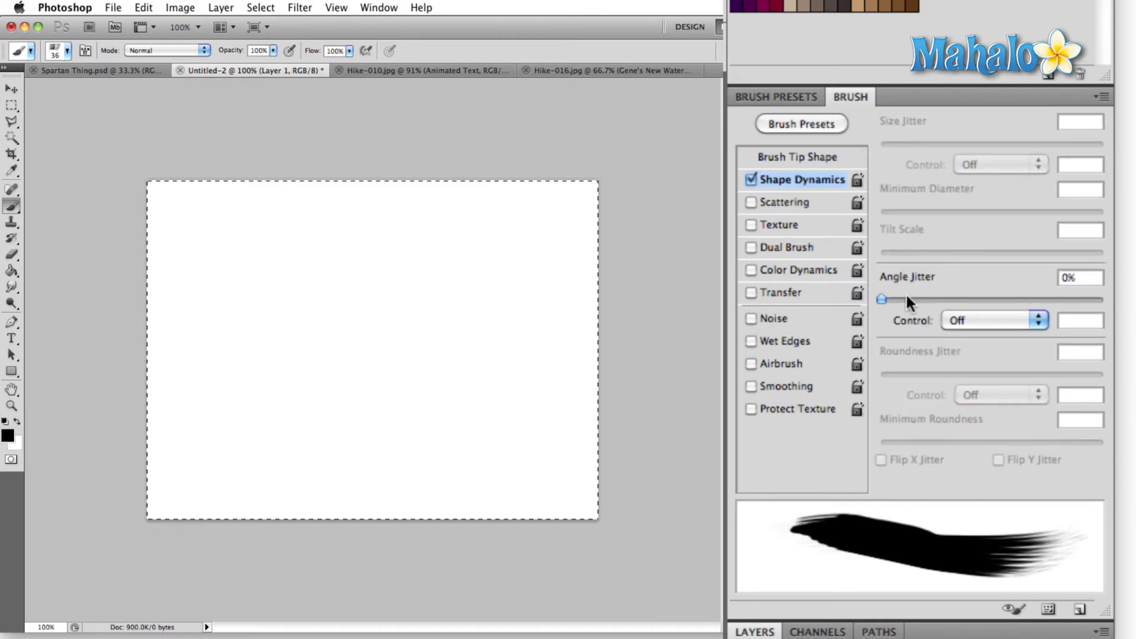
mouse_move(885, 298)
left_mouse_down()
mouse_move(1082, 300)
mouse_move(877, 299)
left_mouse_up()
mouse_move(890, 296)
left_mouse_down()
mouse_move(1028, 292)
mouse_move(832, 297)
mouse_move(870, 318)
mouse_move(897, 299)
mouse_move(1031, 300)
mouse_move(882, 300)
mouse_move(1051, 300)
mouse_move(941, 299)
left_mouse_up()
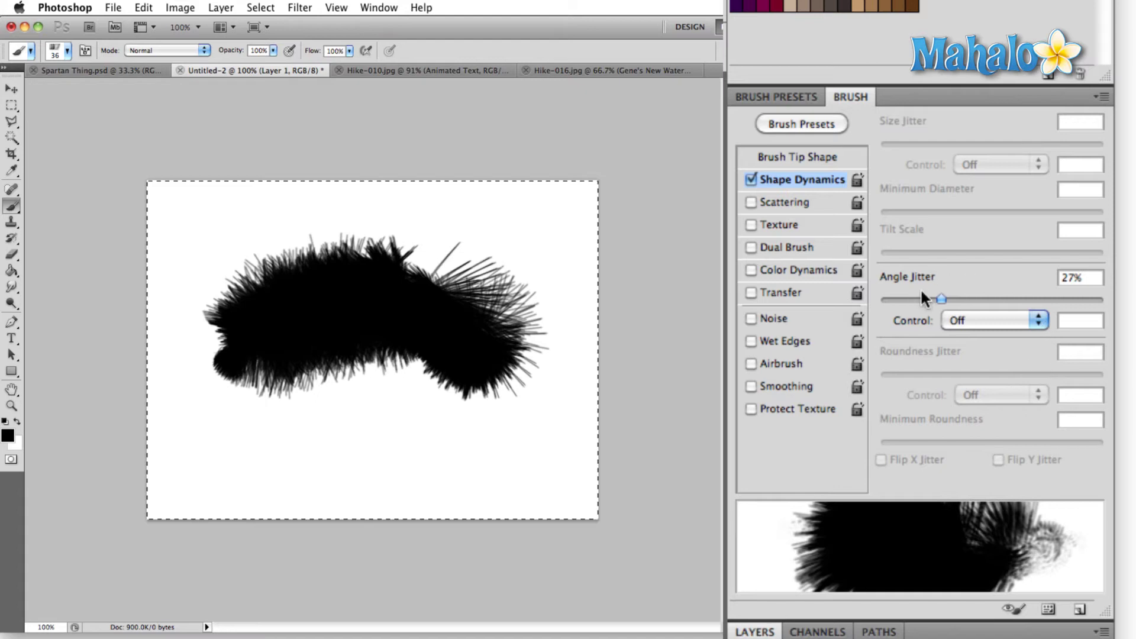
left_click_drag(941, 299, 820, 295)
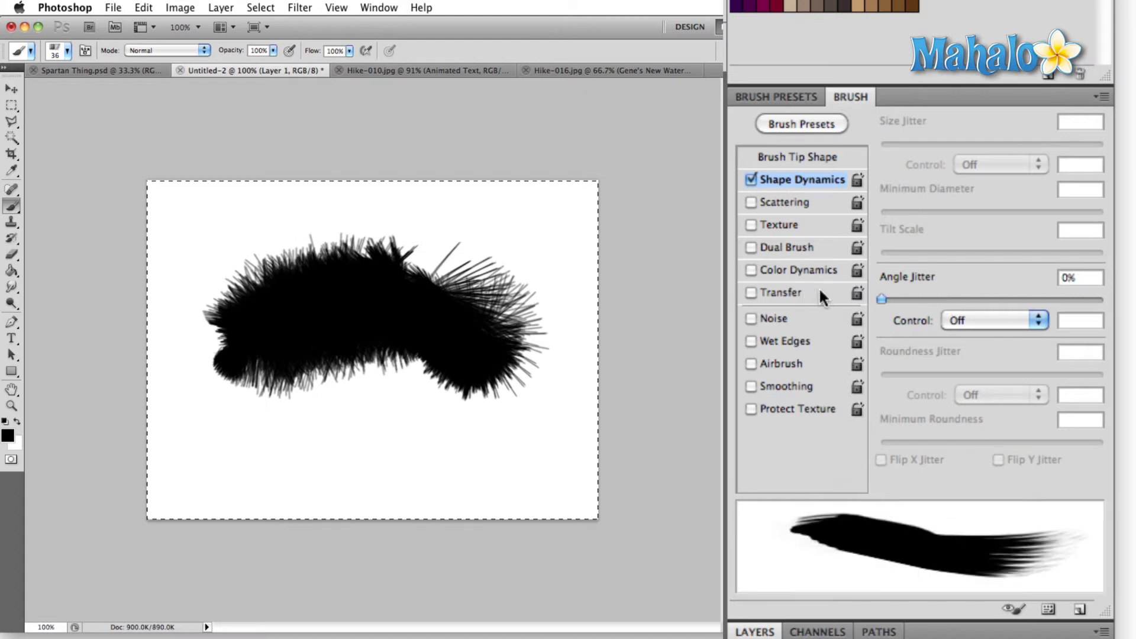
- Choose the hard round 30 tip and set size 65 px, angle 107°, roundness 88%, hardness 21% and spacing 17%
left_click(815, 161)
left_click(944, 130)
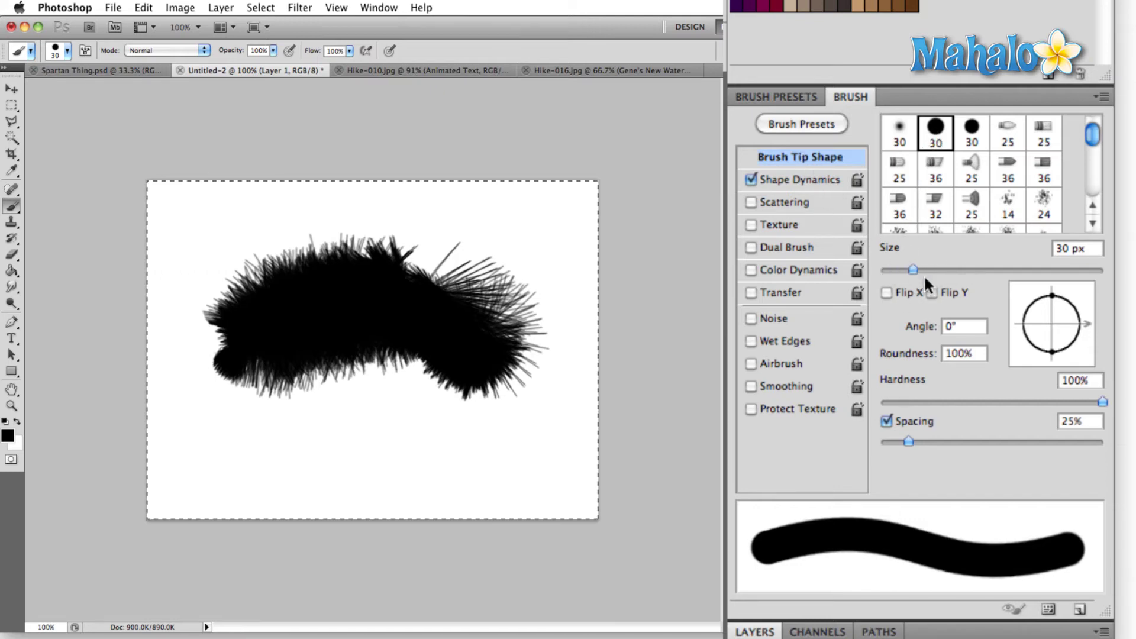
mouse_move(916, 267)
left_mouse_down()
mouse_move(884, 270)
mouse_move(949, 273)
left_mouse_up()
mouse_move(1082, 342)
left_mouse_down()
mouse_move(1075, 351)
mouse_move(1042, 334)
mouse_move(1041, 317)
mouse_move(1046, 355)
mouse_move(1043, 291)
mouse_move(1083, 319)
mouse_move(1072, 329)
left_mouse_up()
left_click_drag(1103, 401, 914, 403)
mouse_move(872, 435)
left_mouse_down()
mouse_move(927, 438)
mouse_move(900, 442)
left_mouse_up()
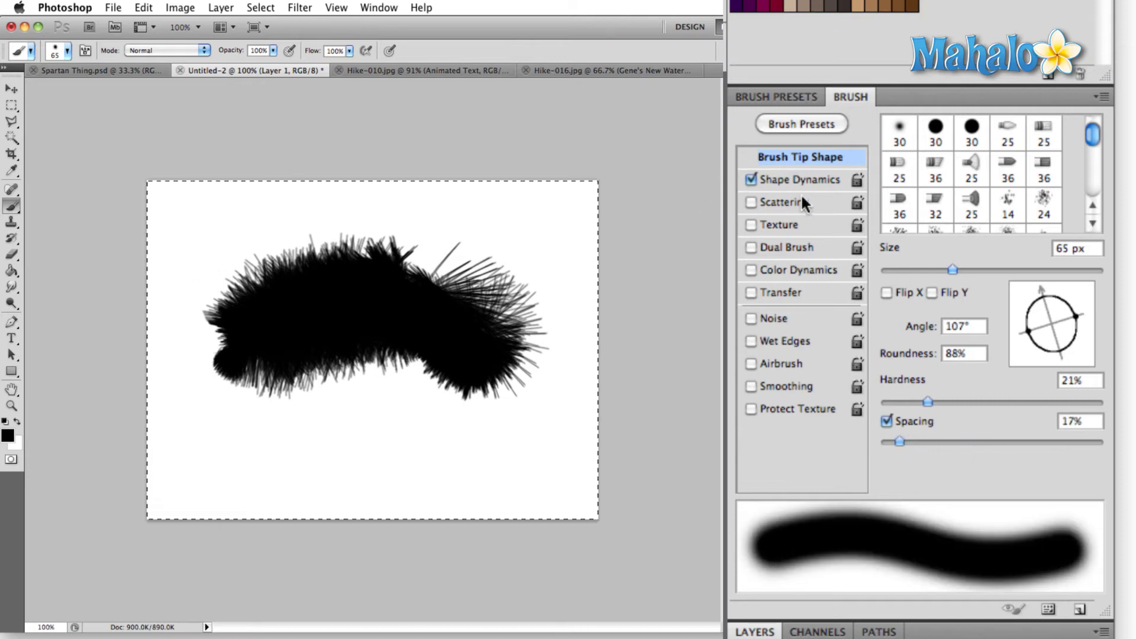
- Turn on Scattering, Texture, Dual Brush, Color Dynamics and Transfer for the round brush while examining each option's settings
left_click(818, 175)
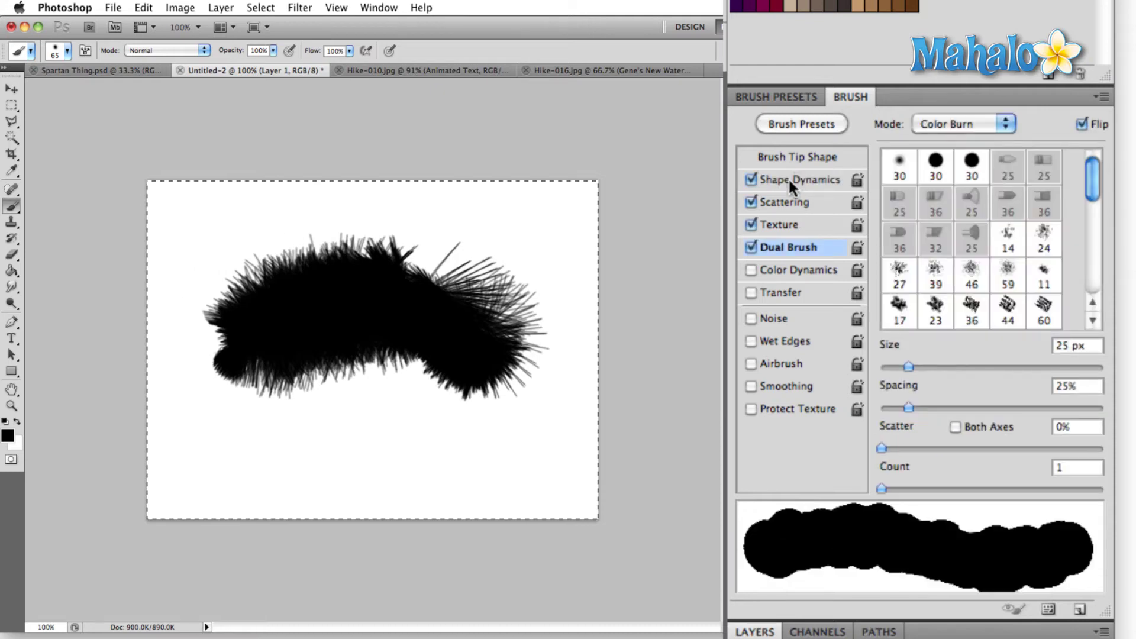
left_click(790, 177)
left_click(771, 201)
left_click(772, 224)
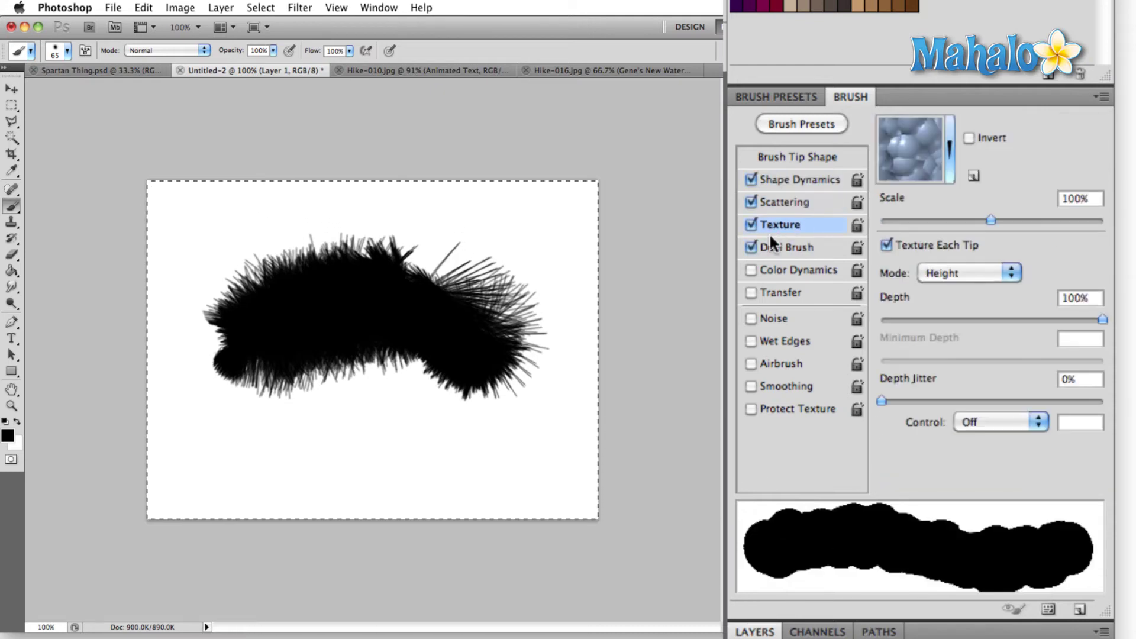
left_click(770, 247)
left_click(762, 270)
left_click(753, 292)
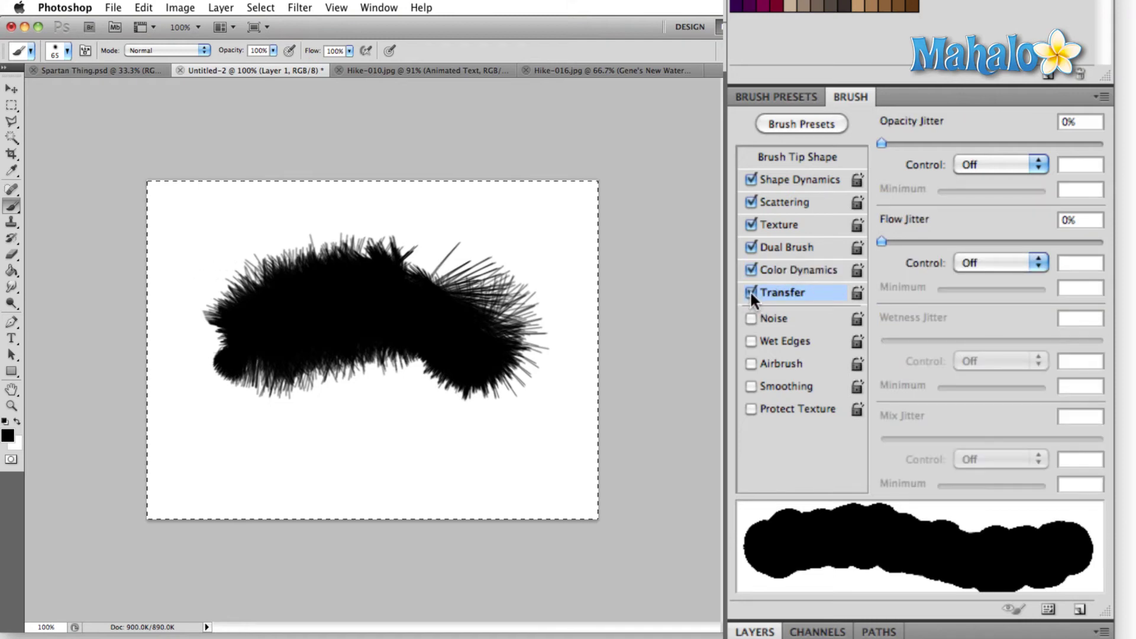
- Turn off Transfer, Color Dynamics, Dual Brush, Texture, Scattering and Shape Dynamics for the round brush
left_click(750, 291)
left_click(751, 247)
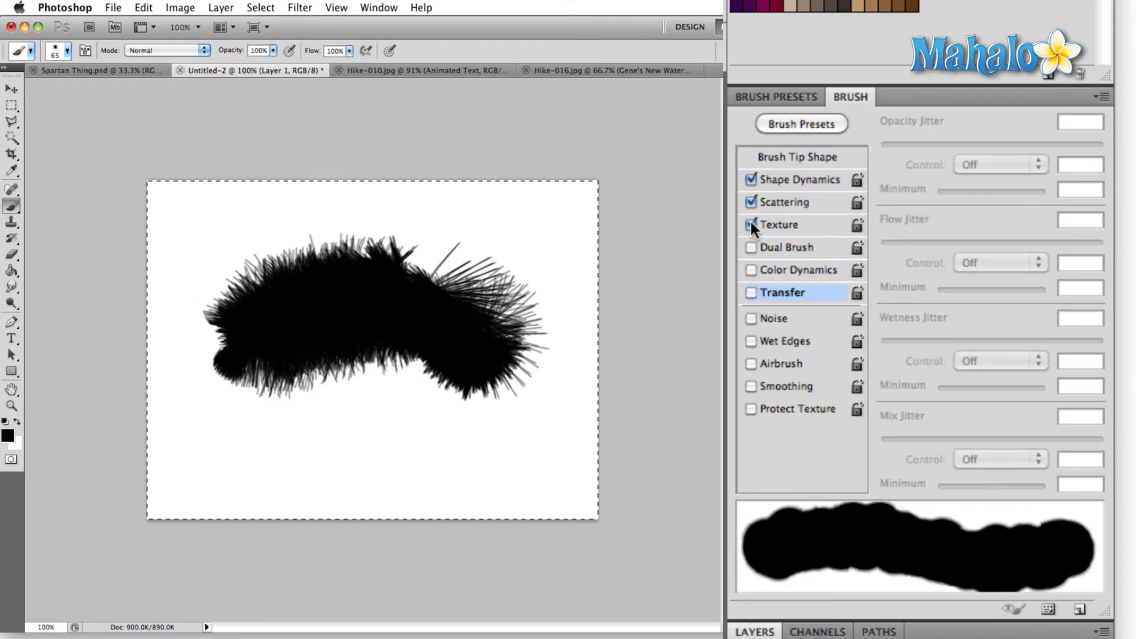
left_click(751, 225)
left_click(751, 202)
left_click(751, 179)
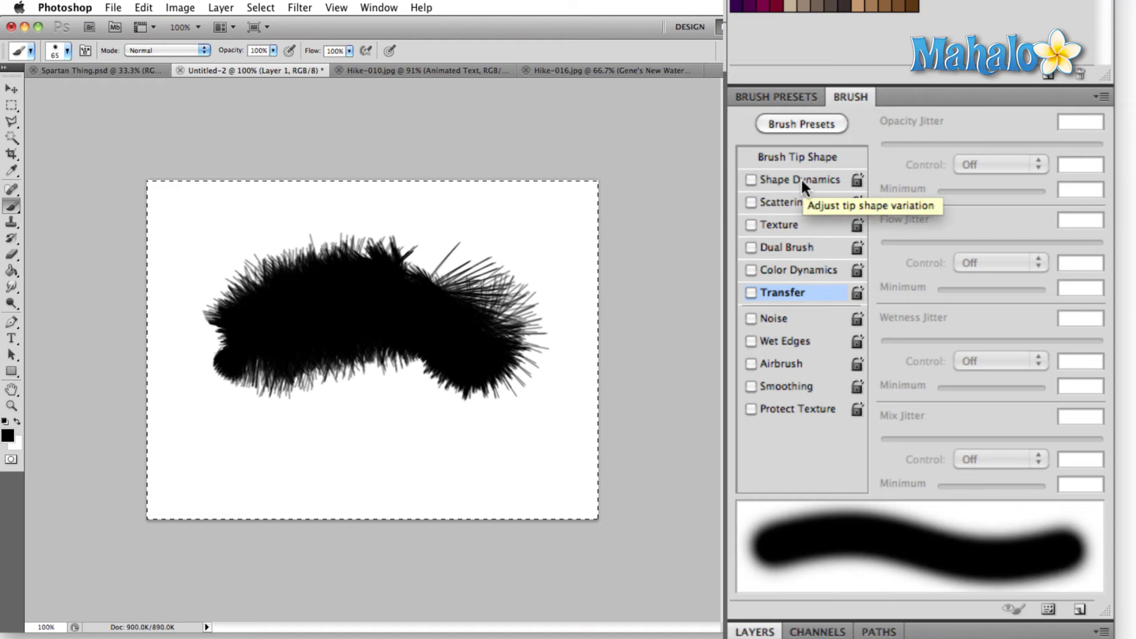
- Enable Shape Dynamics with Size Jitter at 48% controlled by Pen Pressure and Minimum Diameter at 69%
left_click(800, 178)
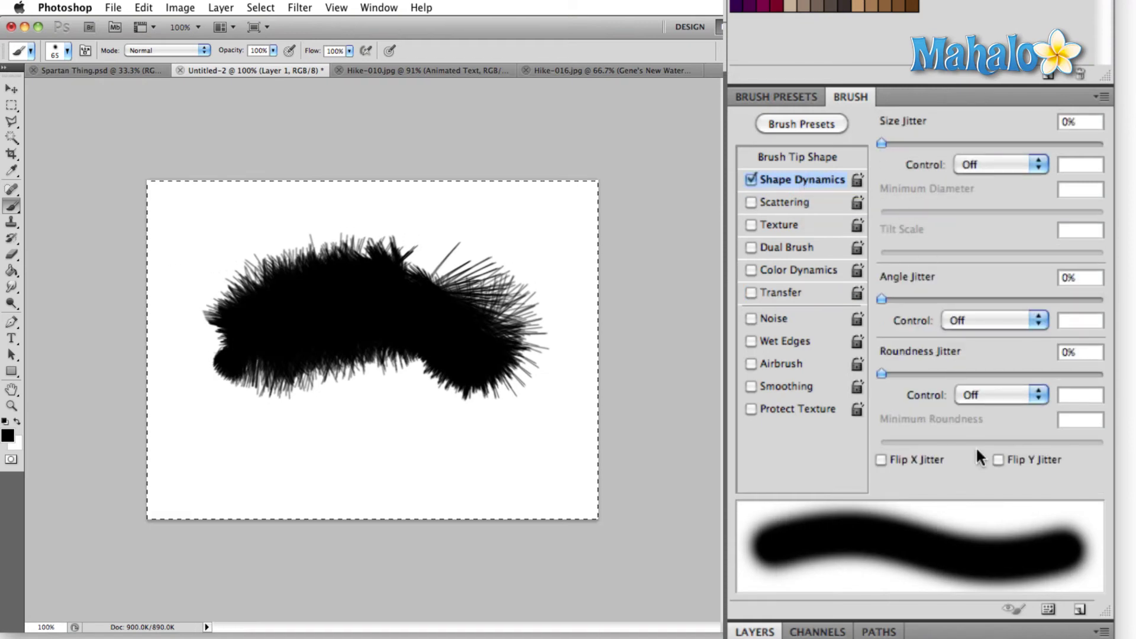
mouse_move(882, 143)
left_mouse_down()
mouse_move(1003, 144)
mouse_move(986, 160)
left_mouse_up()
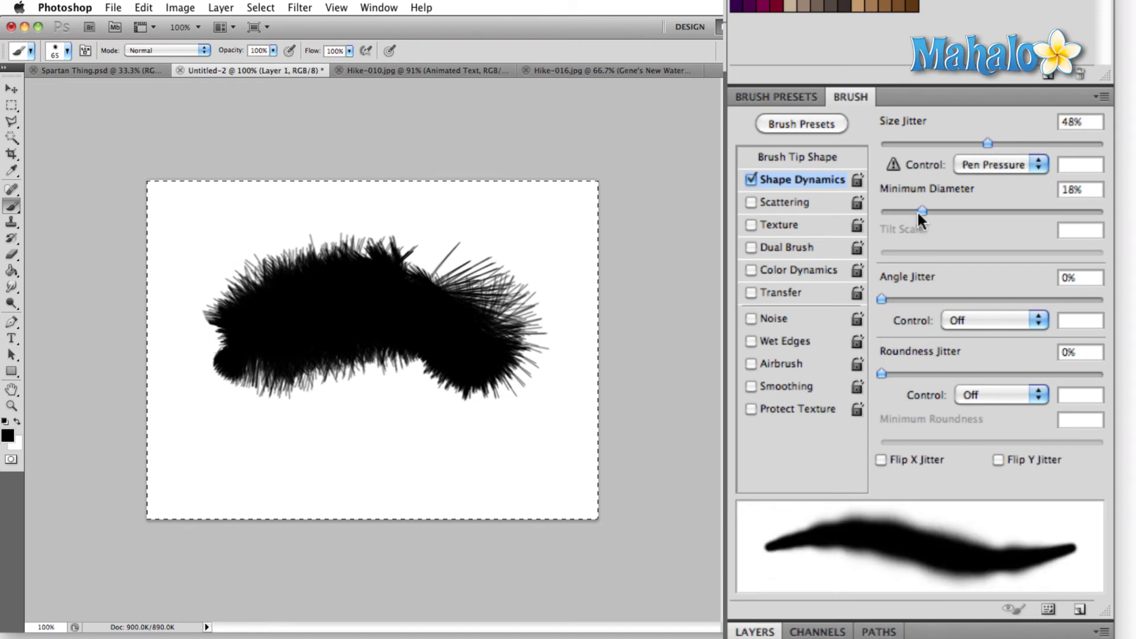
mouse_move(919, 215)
left_mouse_down()
mouse_move(895, 212)
mouse_move(1033, 226)
left_mouse_up()
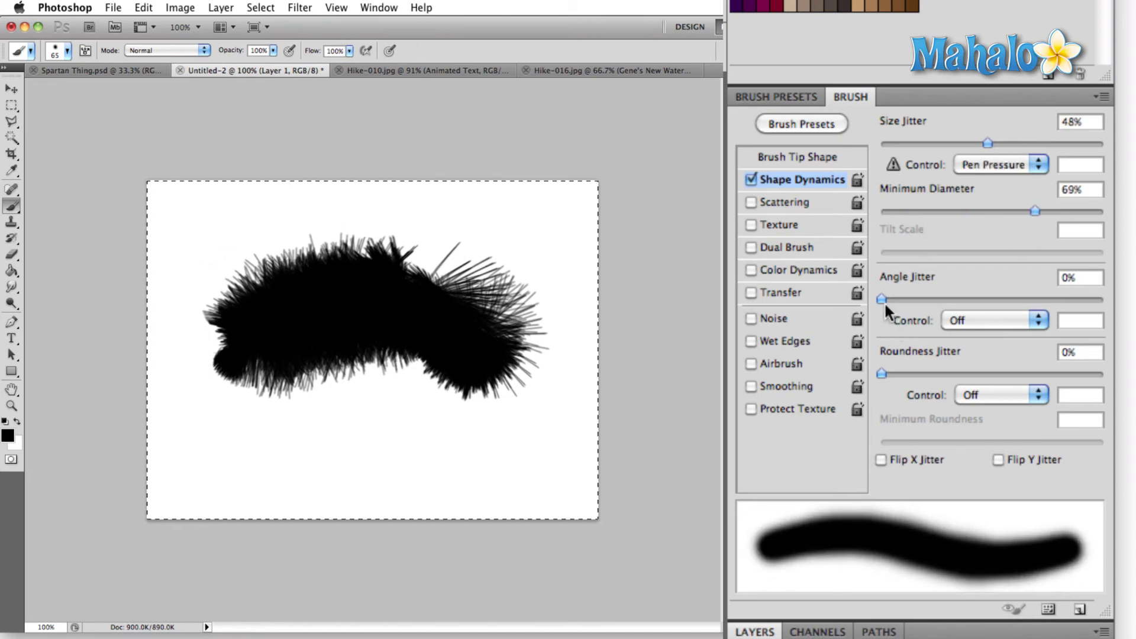
- Set Angle Jitter to 70% controlled by Pen Pressure, and raise the Roundness Jitter slightly
left_click_drag(884, 300, 1037, 300)
left_click(1028, 320)
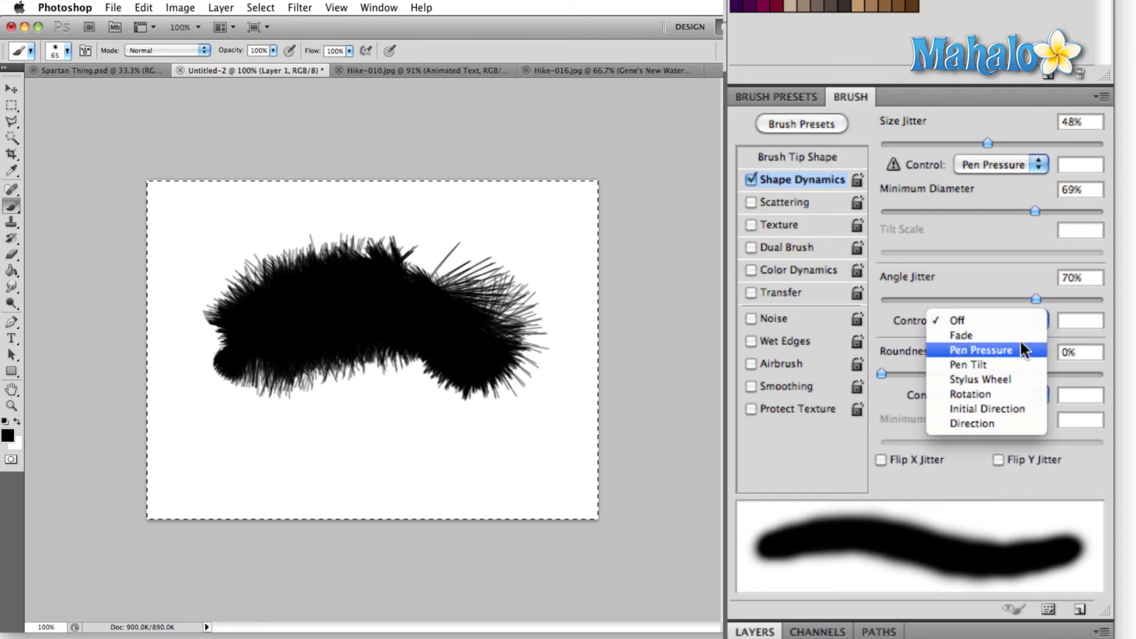
left_click(1013, 352)
left_click_drag(883, 374, 911, 374)
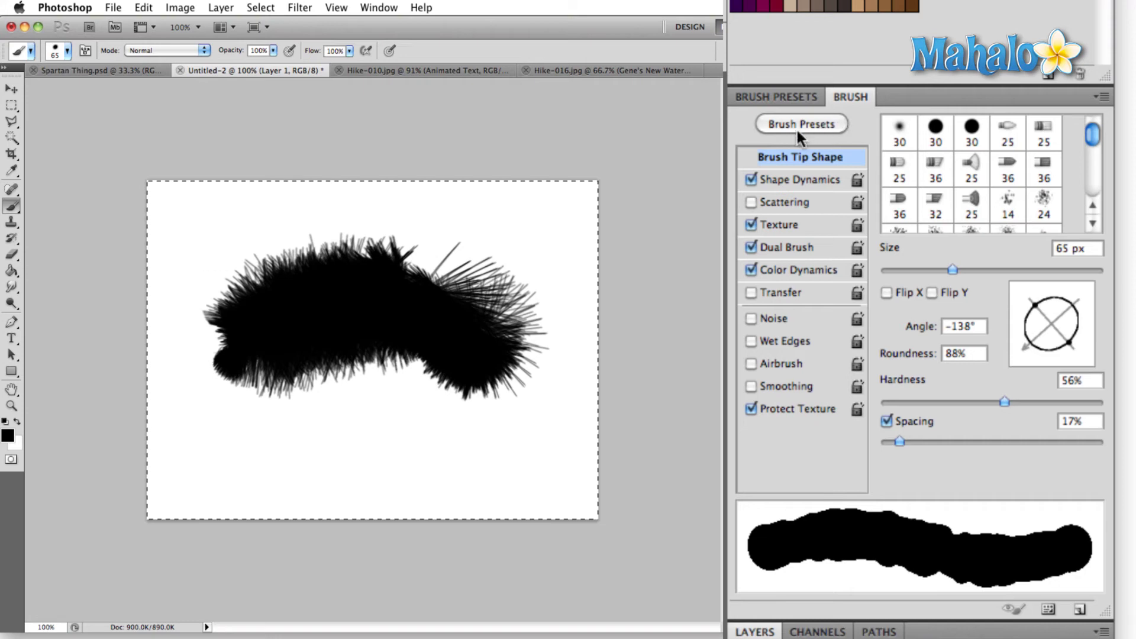
- Set the Color Dynamics Hue Jitter to 51% and save the brush as a new preset with the default name and captured size
left_click(778, 273)
left_click_drag(882, 218, 992, 219)
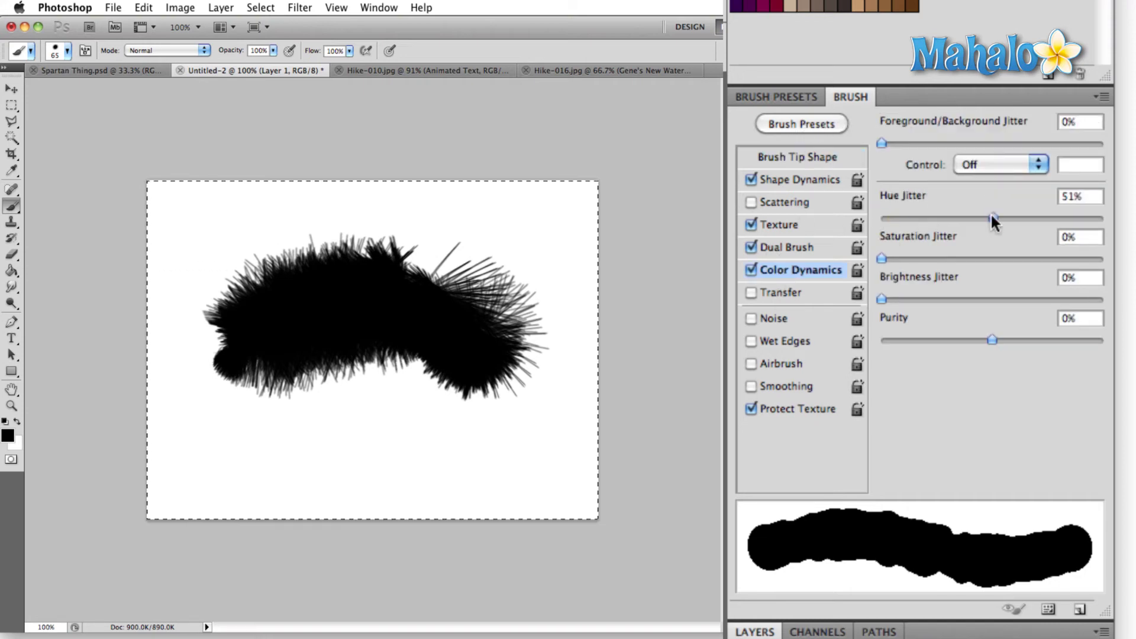
left_click(808, 122)
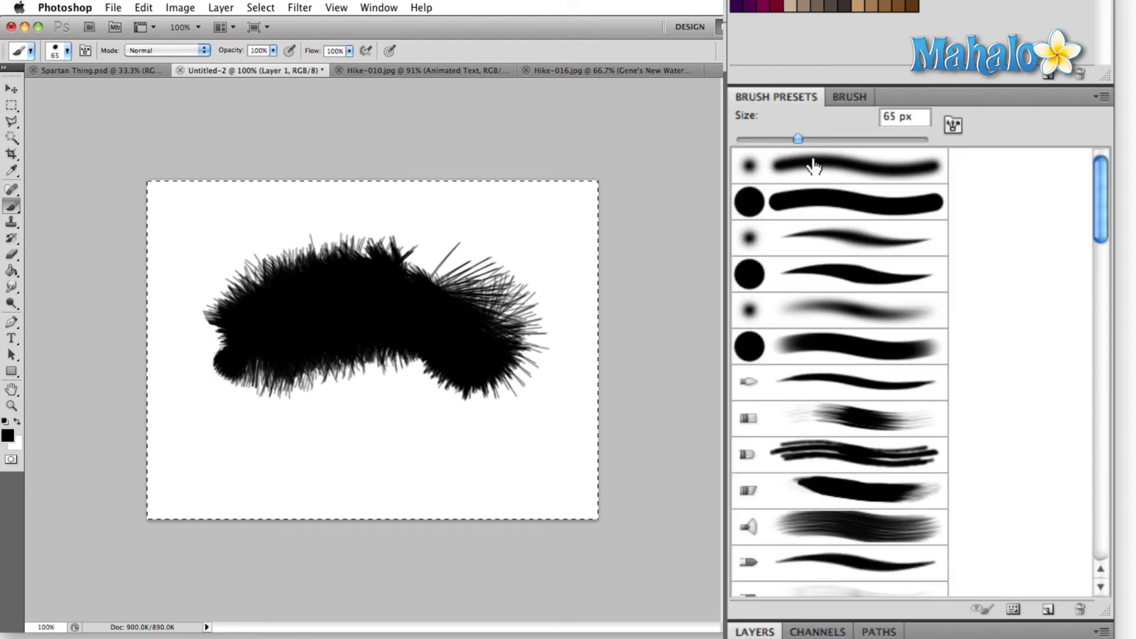
left_click(1048, 609)
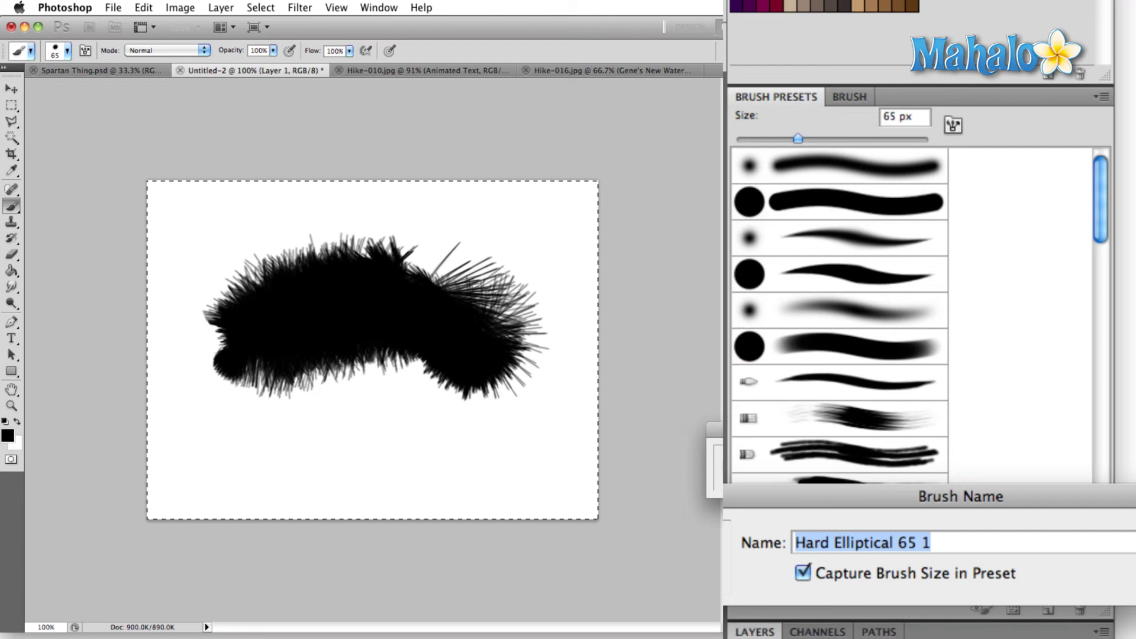
key("Return")
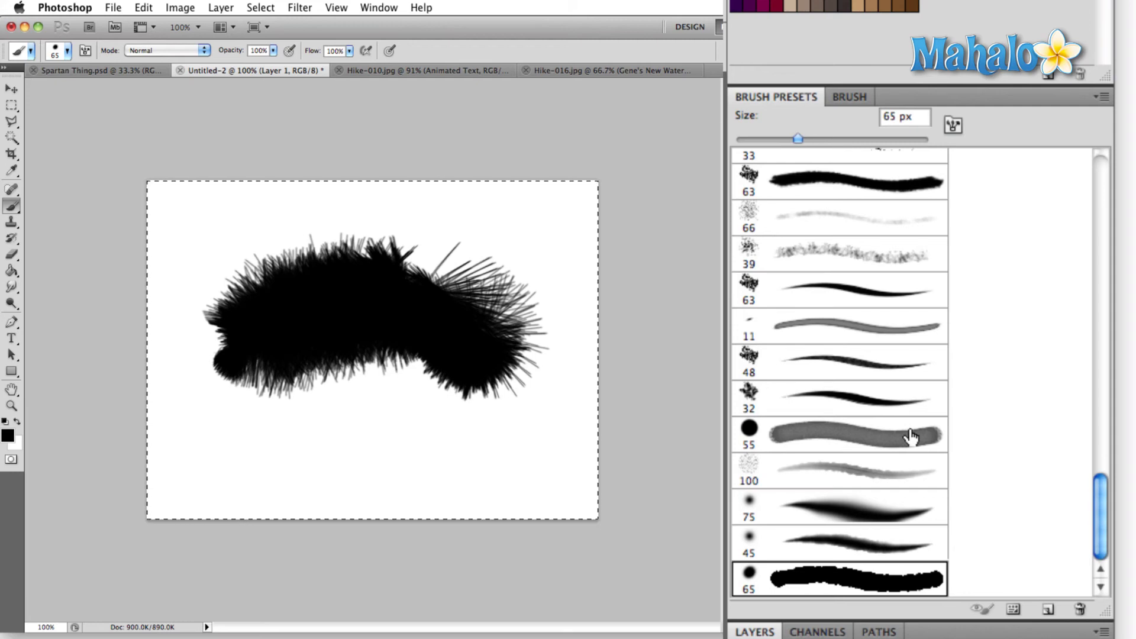
- Browse back up through the saved brush presets and select the 14 px spatter brush
scroll(911, 437, "up", 15)
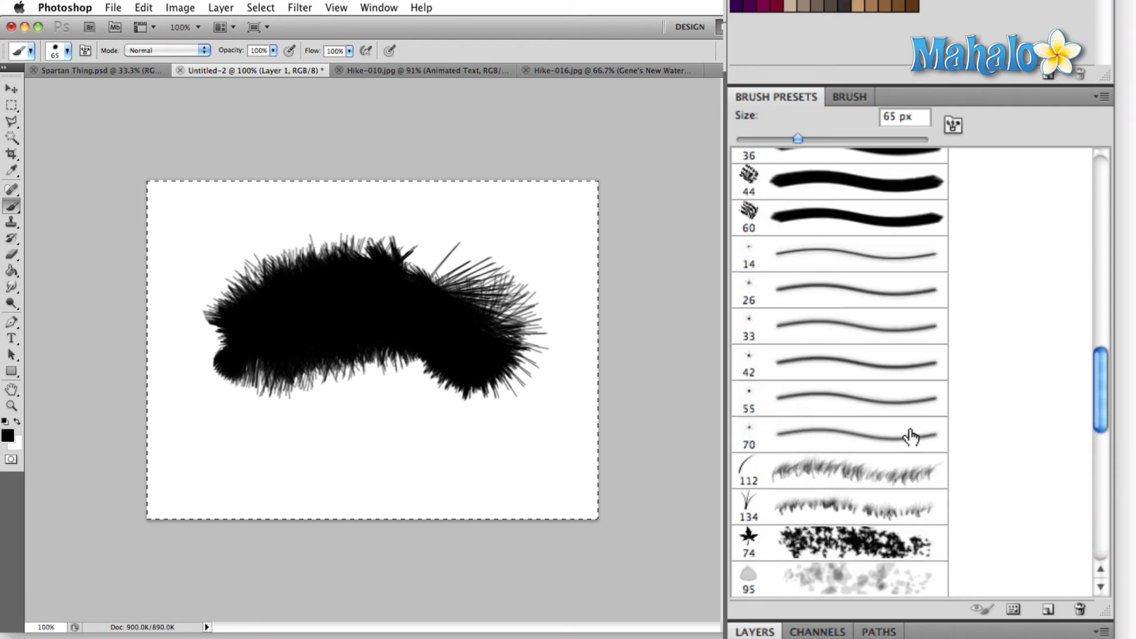
scroll(911, 437, "up", 10)
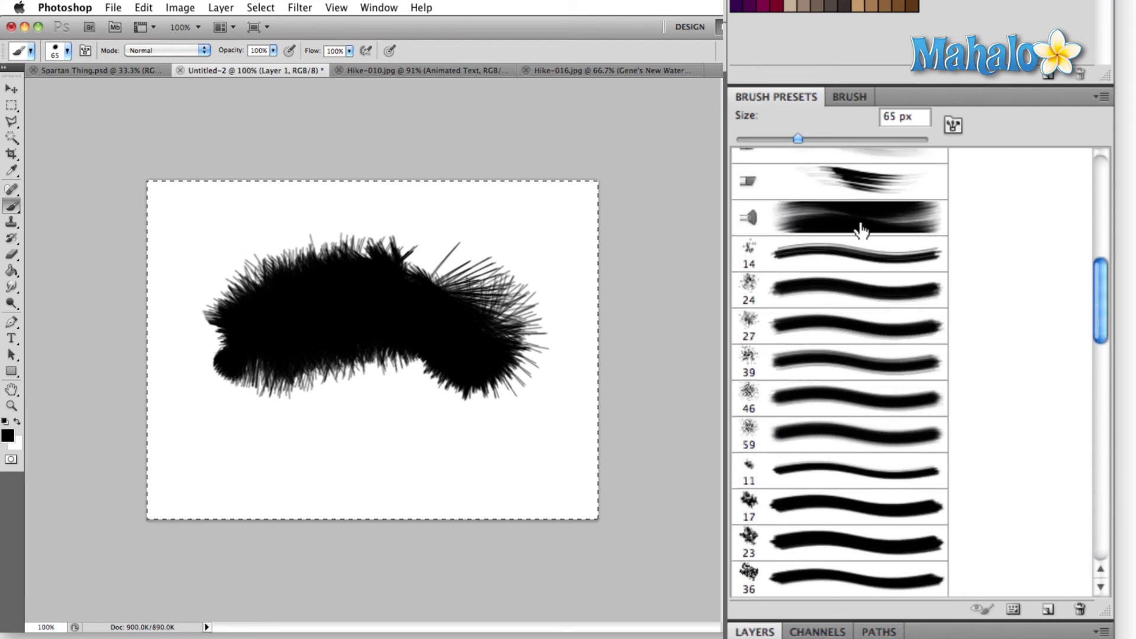
left_click(847, 260)
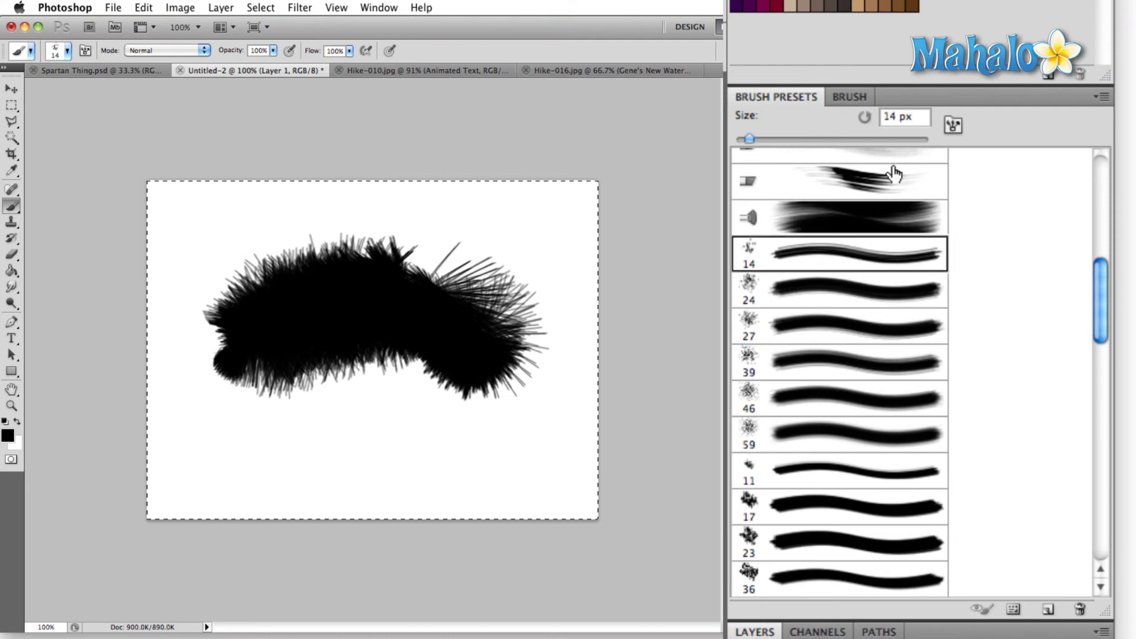
- Set the spatter brush's tip size to 1 px and its spacing to 120%, leaving Shape Dynamics off
left_click(954, 123)
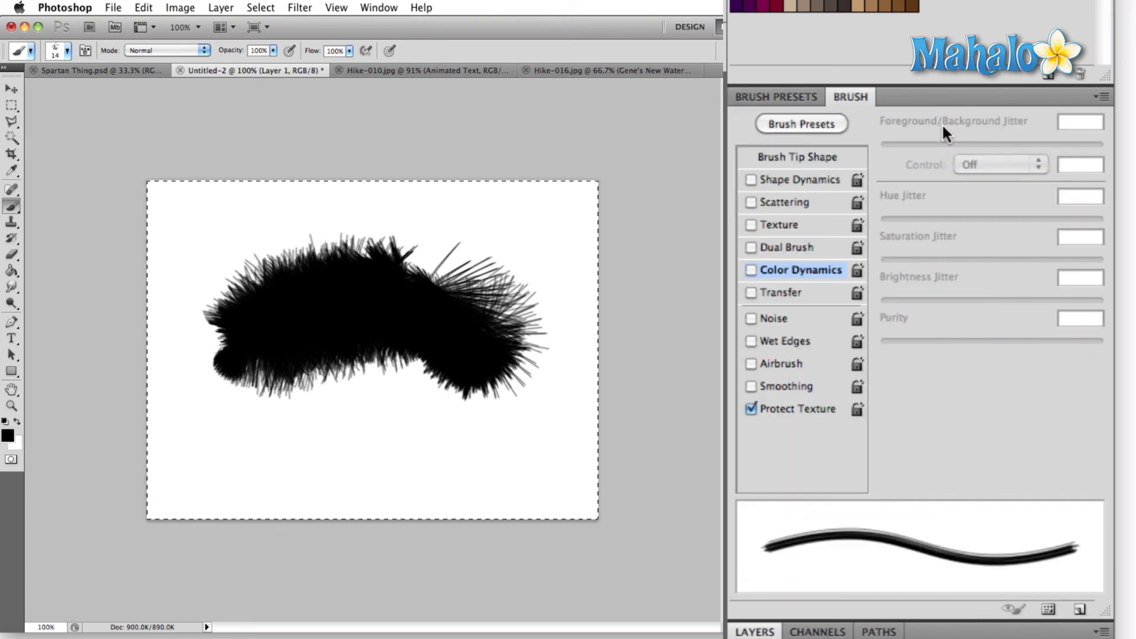
left_click(757, 181)
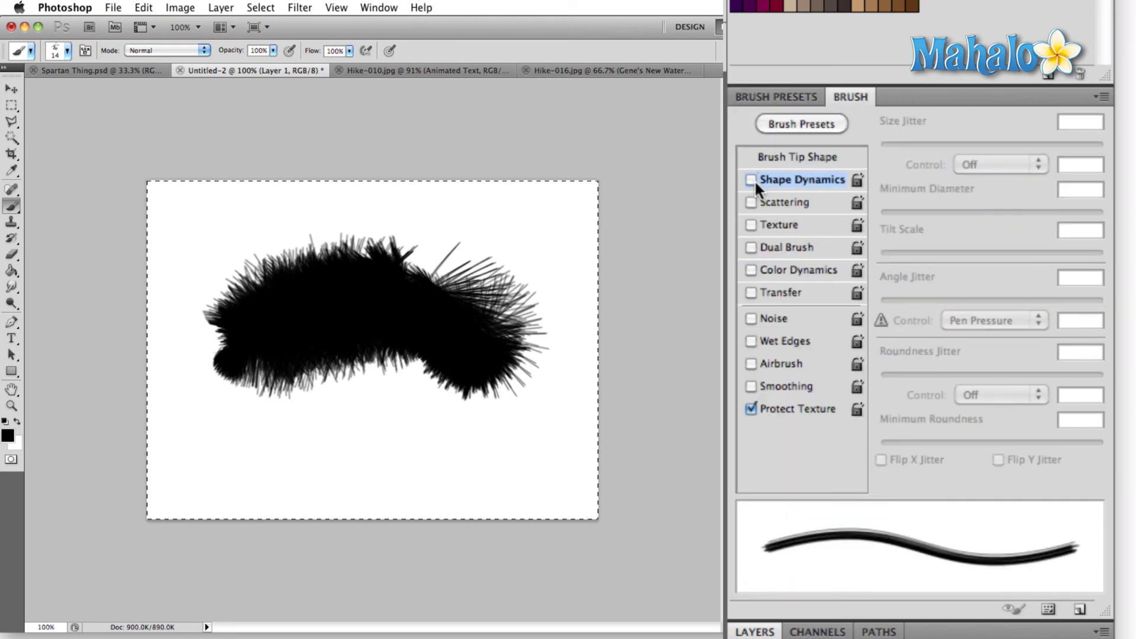
left_click(825, 159)
mouse_move(895, 269)
left_mouse_down()
mouse_move(1015, 265)
mouse_move(881, 270)
left_mouse_up()
left_click_drag(886, 440, 1003, 441)
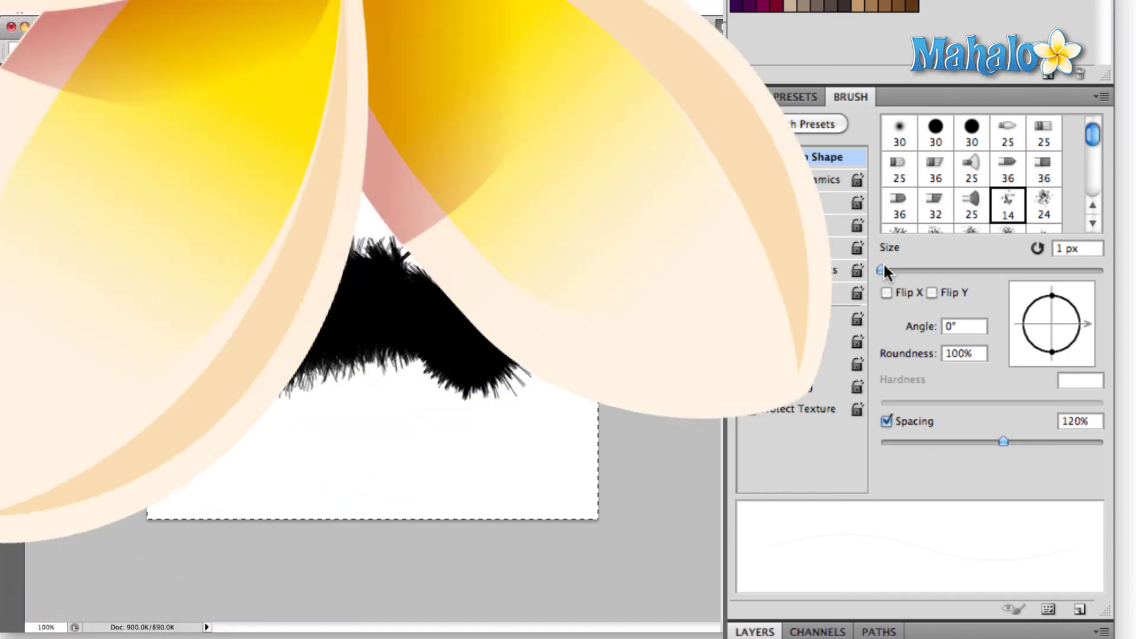